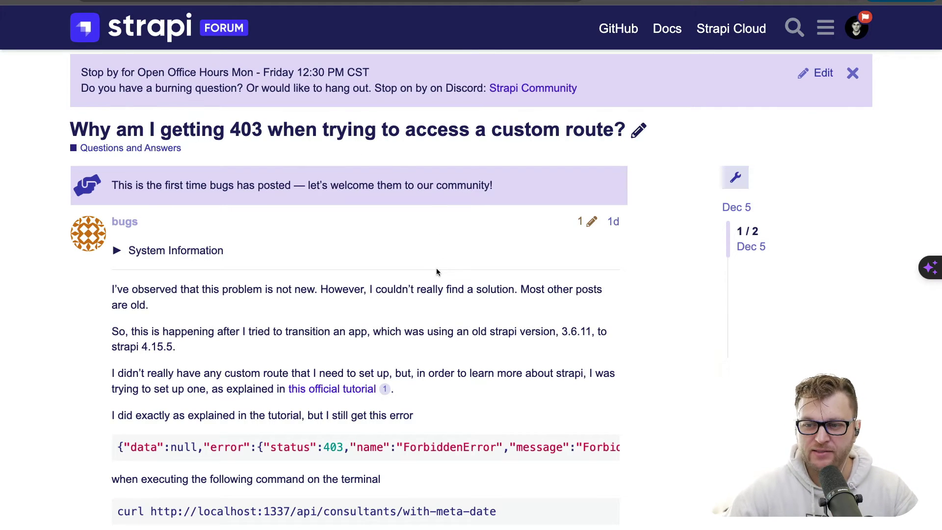
scroll(417, 301, "down", 5)
scroll(416, 303, "down", 1)
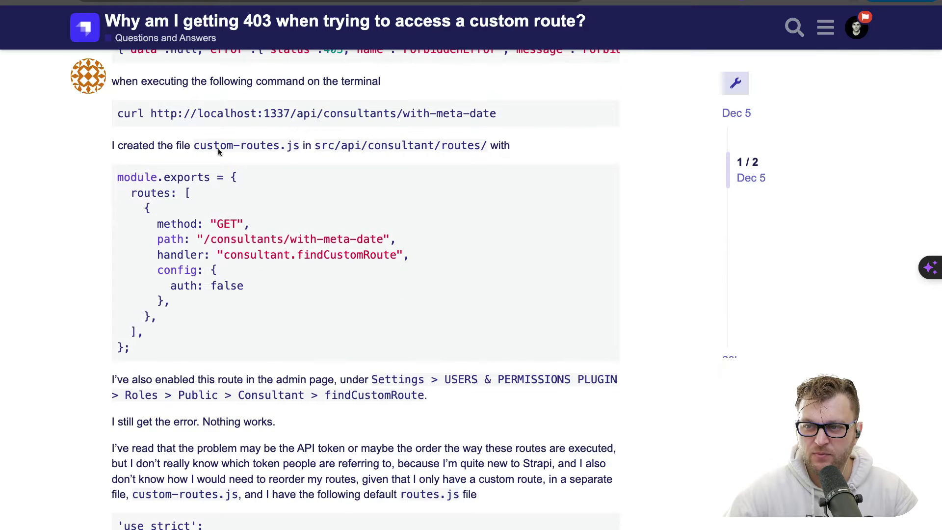
- Review the forum's 403 custom-route code and highlight its with-meta-date path
left_click_drag(116, 175, 269, 347)
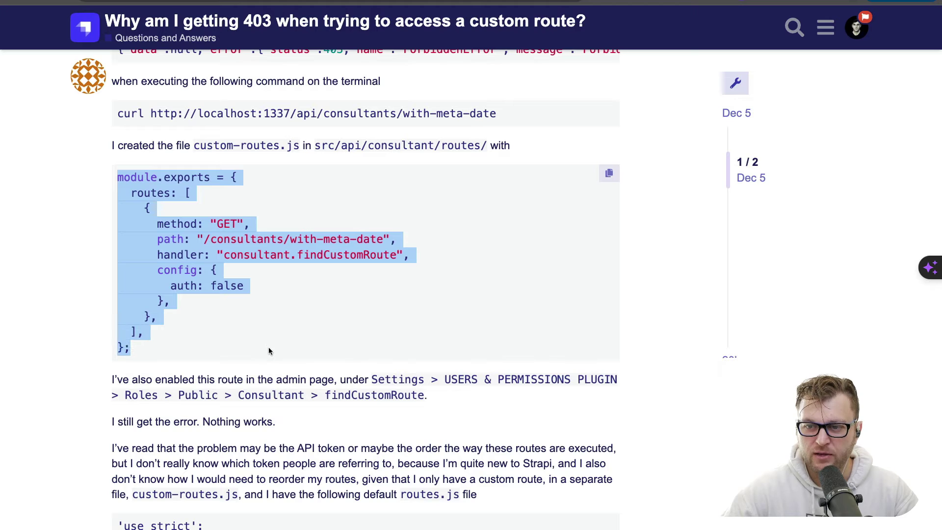
left_click(398, 205)
left_click_drag(412, 242, 283, 239)
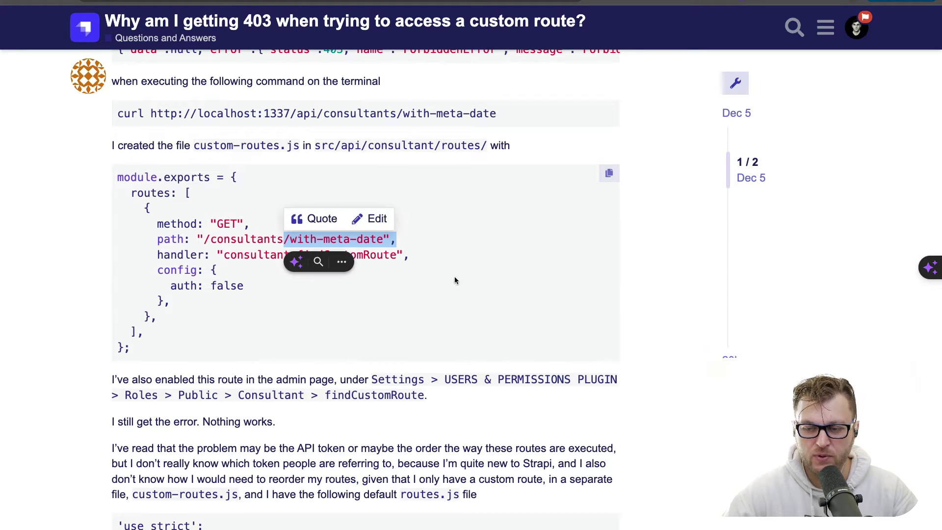
- Send the with-meta-date path as a request in Insomnia, which returns 404 Not Found
key("super+Tab")
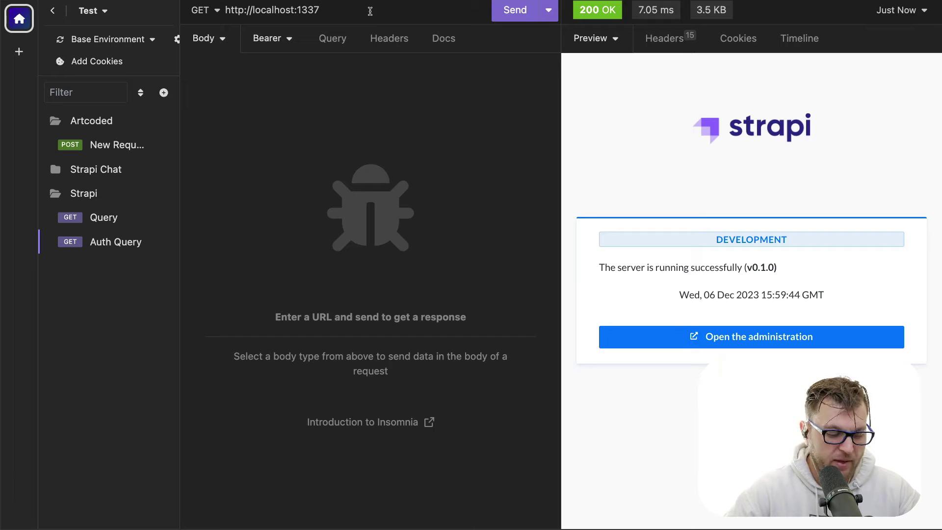
type("/api/consultants/with-meta-date")
left_click(501, 13)
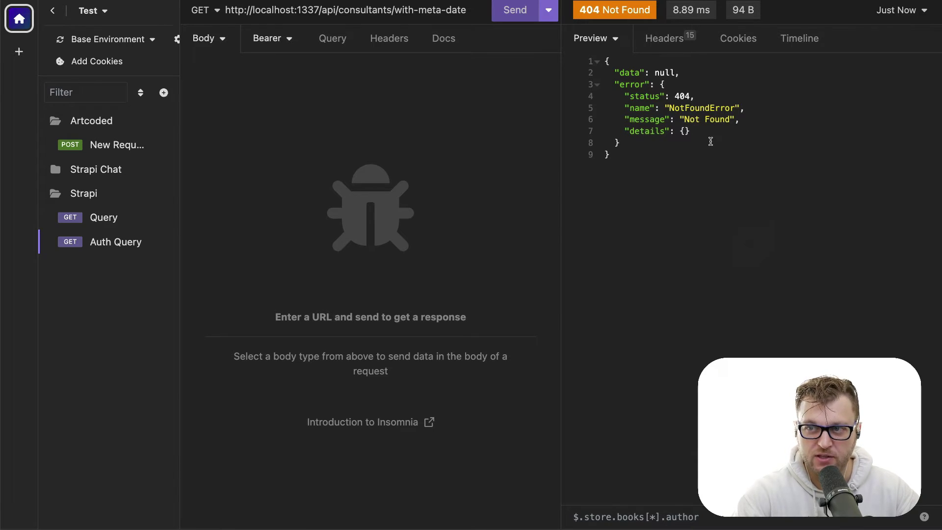
- Stop the Strapi server and list routes with yarn strapi routes:list
key("super+Tab")
key("ctrl+c")
type("yarn strapi routes:list")
key("Return")
scroll(402, 161, "up", 5)
scroll(401, 161, "up", 10)
scroll(401, 161, "up", 10)
scroll(402, 161, "up", 3)
scroll(501, 238, "up", 7)
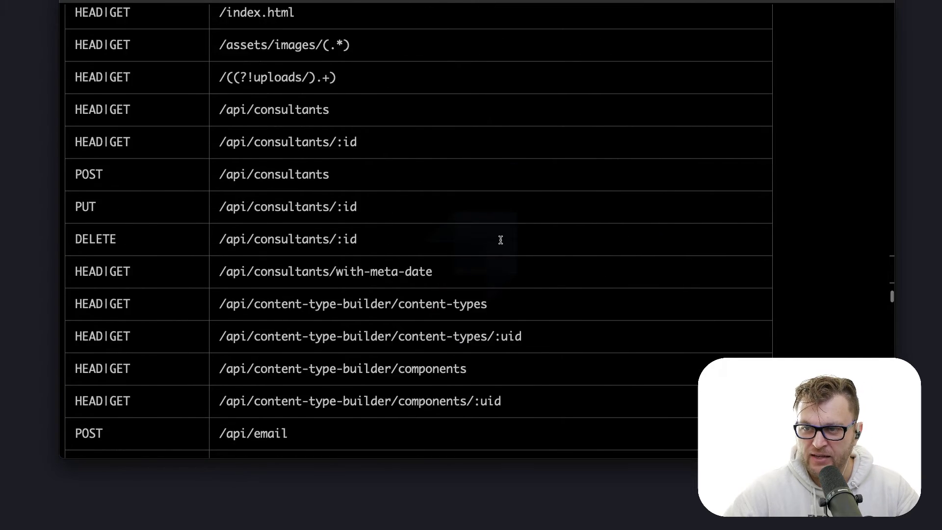
scroll(471, 326, "up", 1)
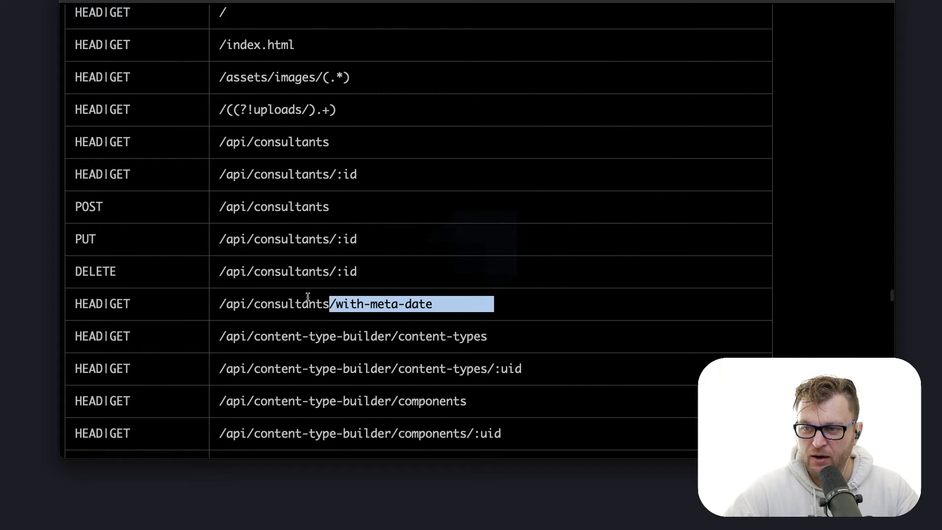
- Highlight with-meta-date and the core consultants /:id routes listed above it
left_click_drag(498, 302, 221, 296)
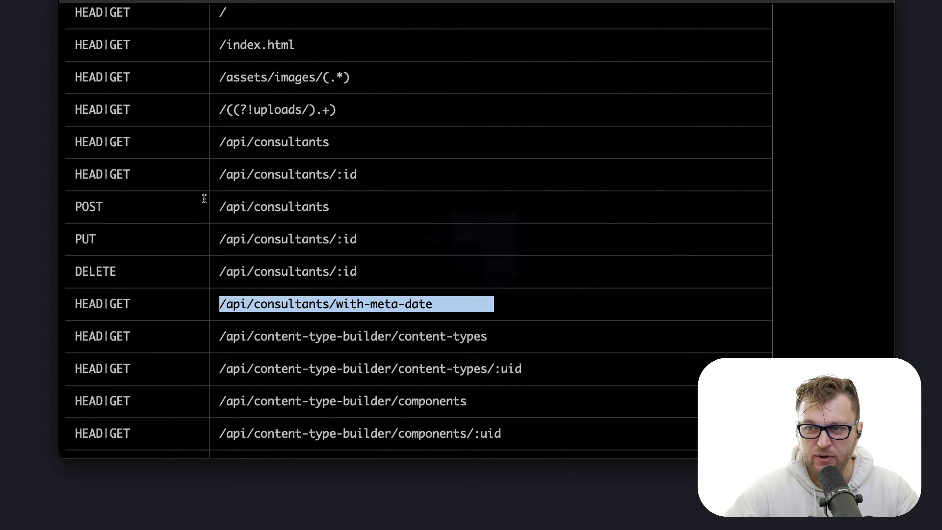
left_click_drag(214, 174, 377, 174)
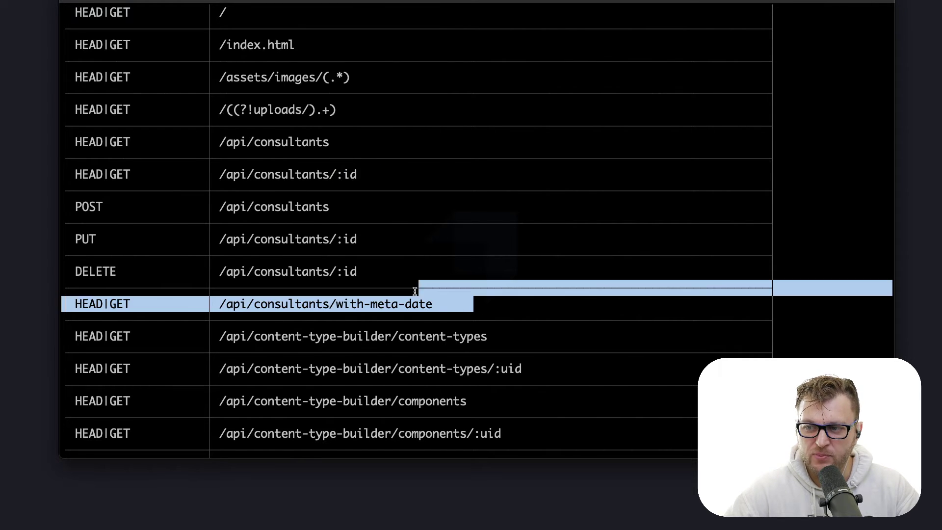
mouse_move(478, 306)
left_mouse_down()
mouse_move(223, 177)
mouse_move(78, 172)
left_mouse_up()
key("super+v")
key("super+Tab")
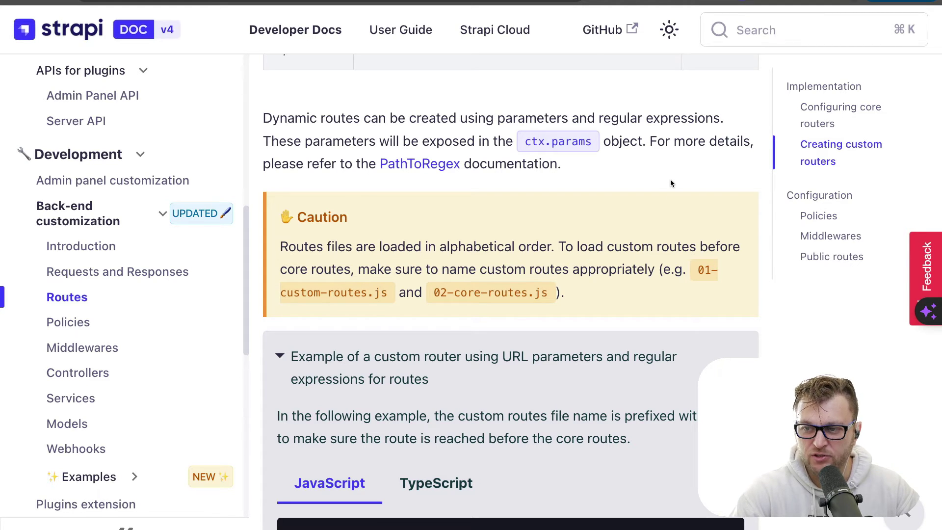
- Rename custom-routes.js to 1-custom-routes.js in the Explorer
key("super+Tab")
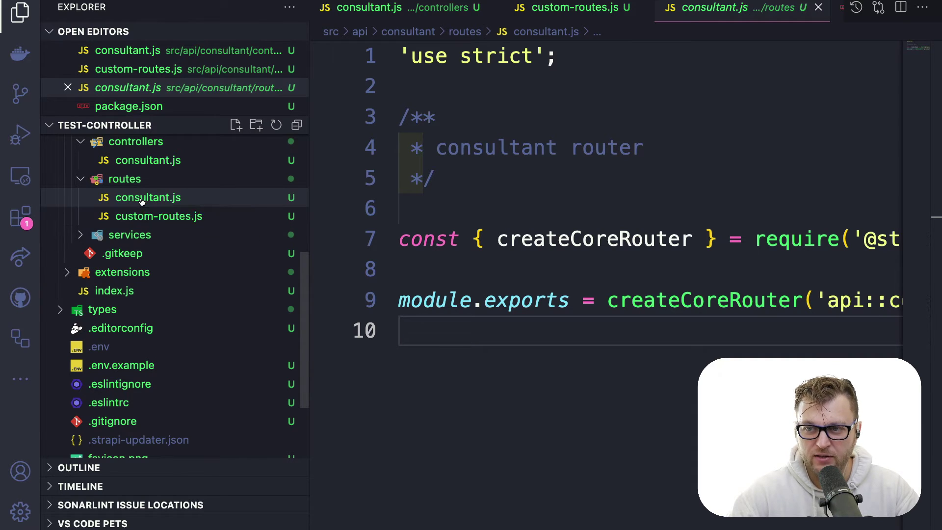
left_click(141, 199)
left_click(170, 216)
right_click(167, 217)
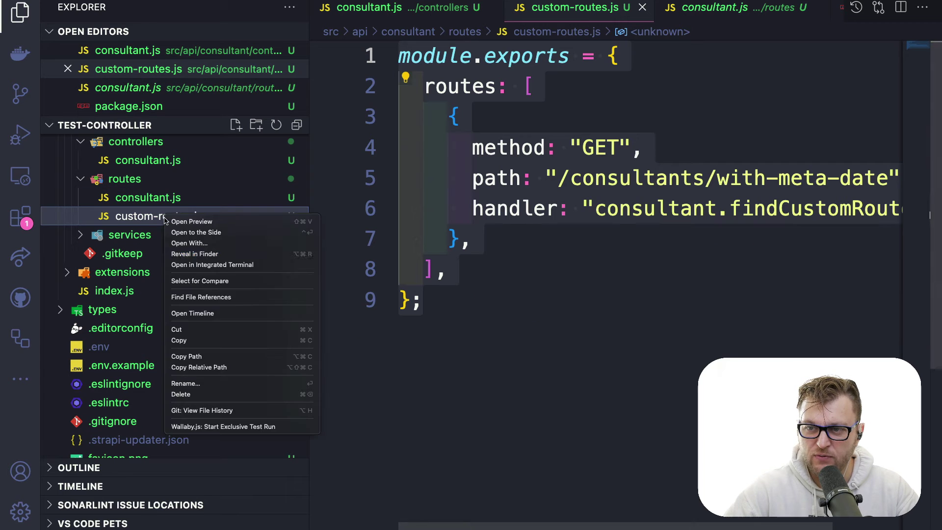
left_click(207, 384)
key("Left")
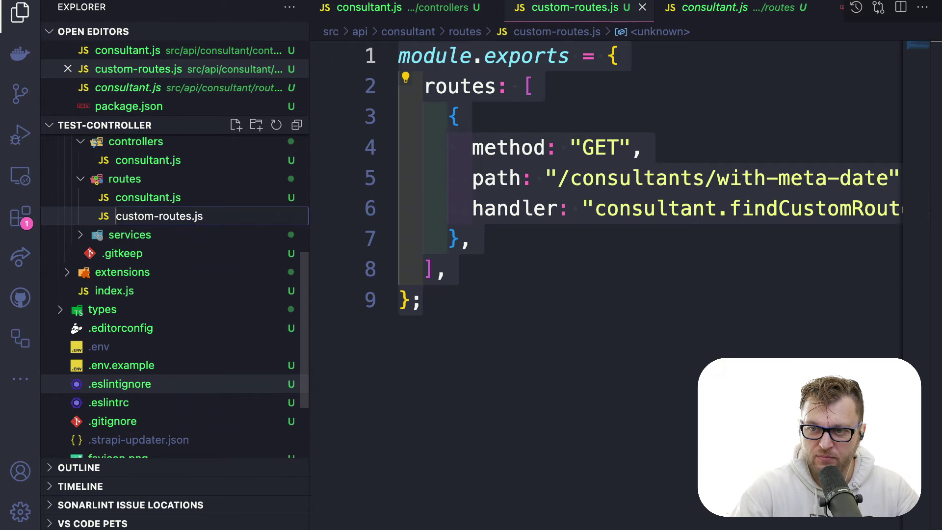
type("1-")
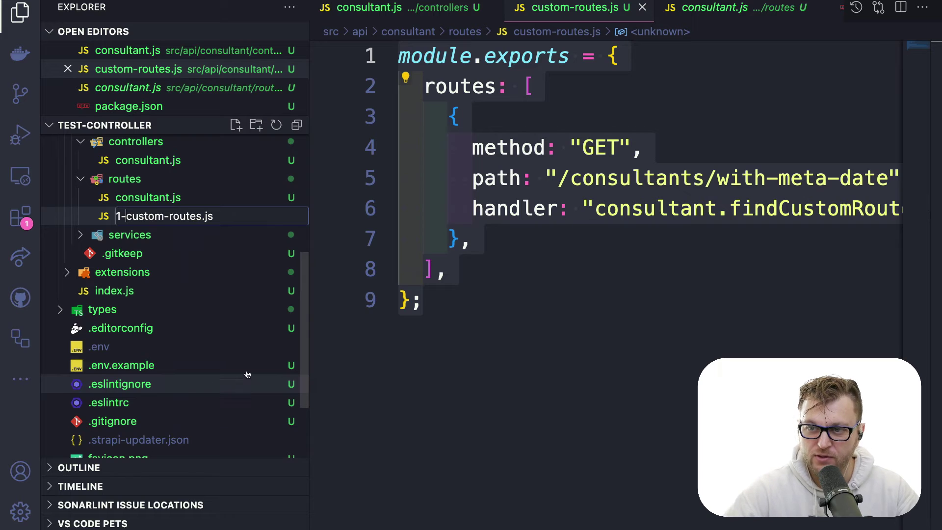
key("Return")
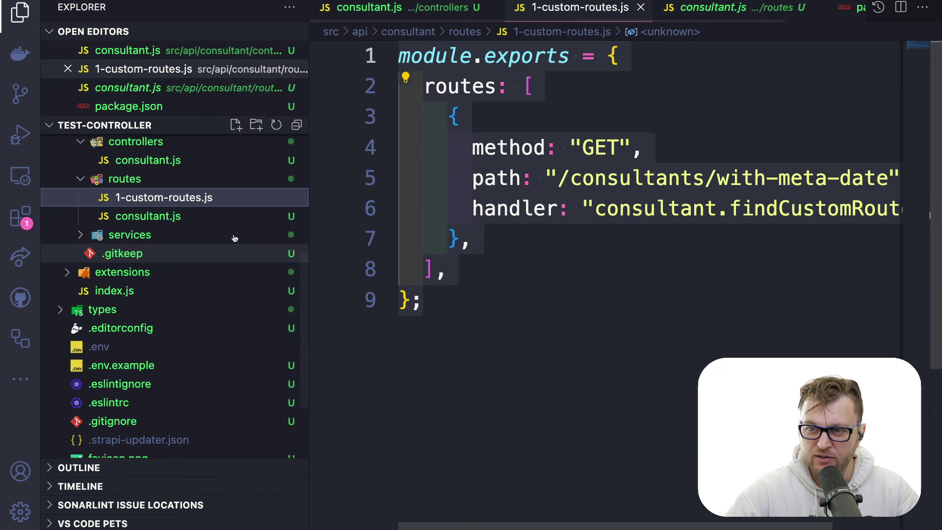
- Rename consultant.js to 2-core-routes.js and rerun the routes listing command
left_click(141, 218)
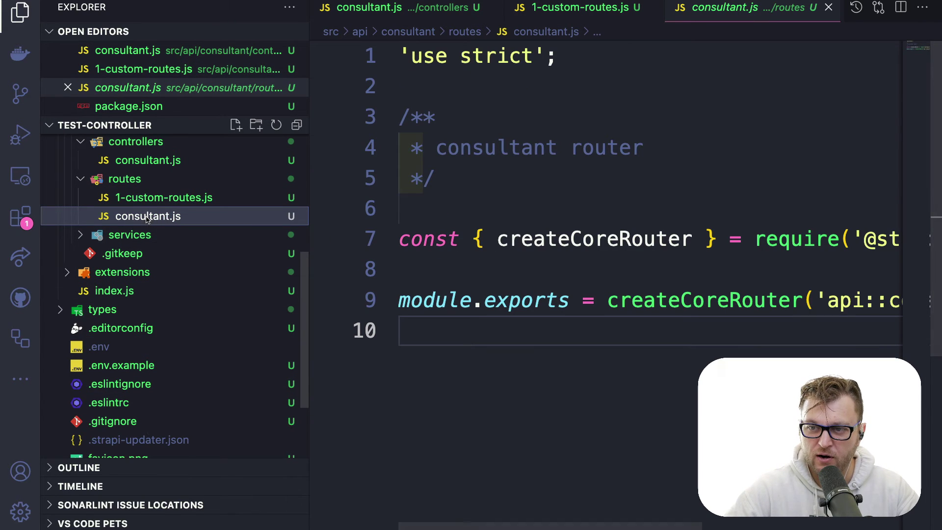
right_click(145, 218)
left_click(175, 385)
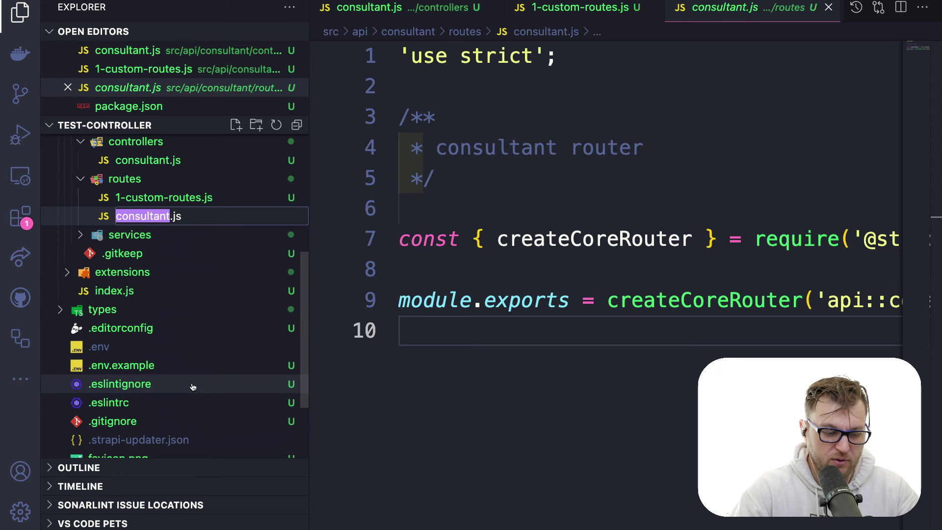
key("BackSpace")
type("2")
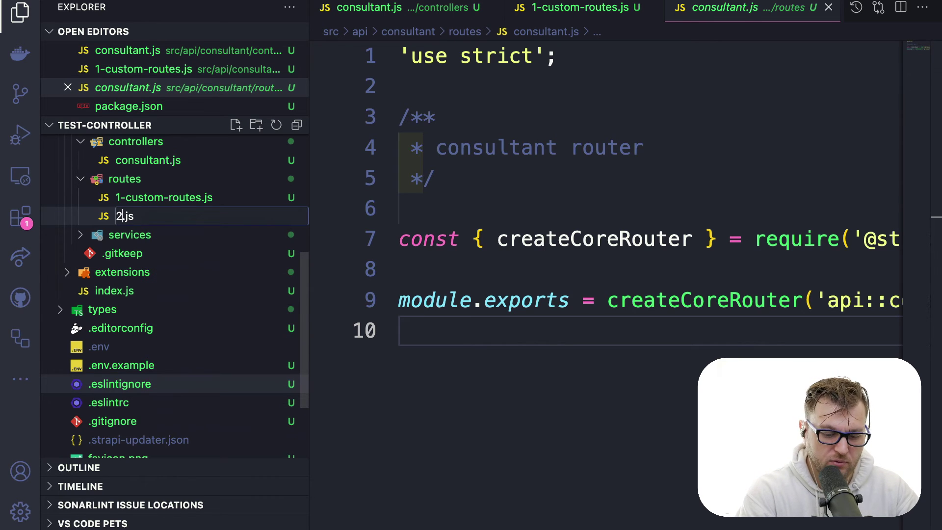
type("-core-rout")
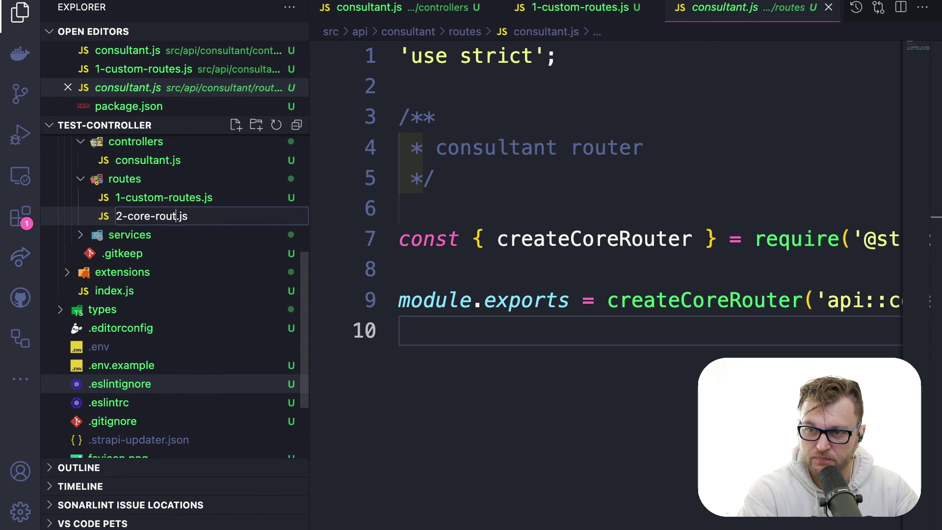
type("es")
key("Return")
type("clear")
key("Up")
key("Return")
scroll(363, 268, "up", 10)
scroll(361, 274, "up", 10)
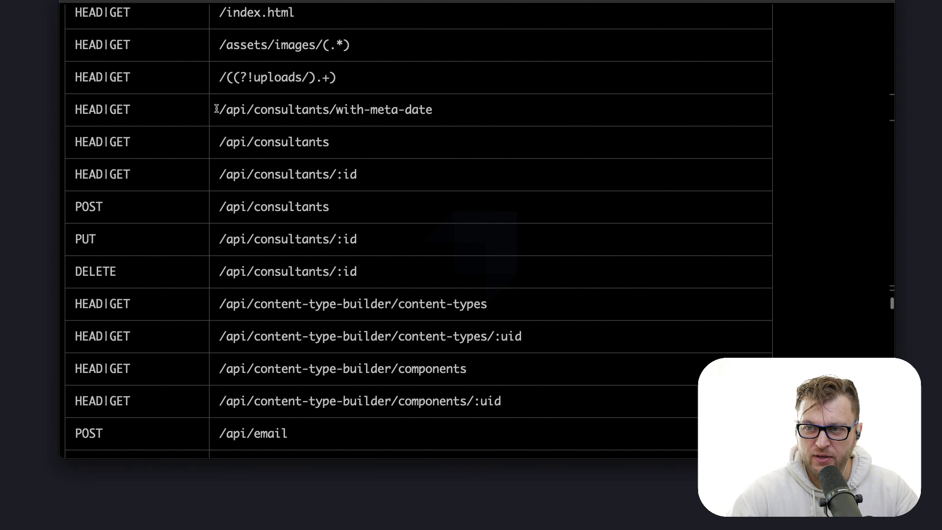
- Highlight the with-meta-date route, now listed first in the refreshed routes list
left_click_drag(215, 110, 457, 105)
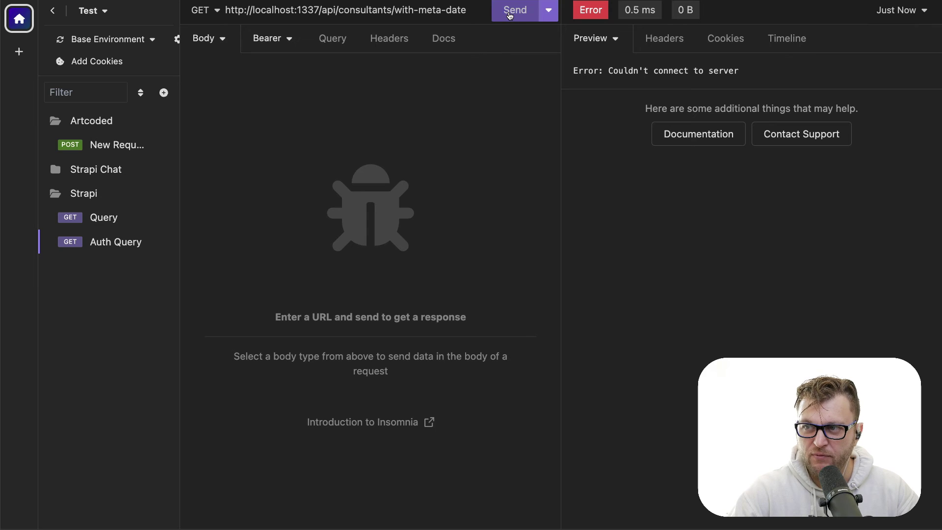
- Resend GET /api/consultants/with-meta-date and highlight the 'from custom' response body
left_click(509, 15)
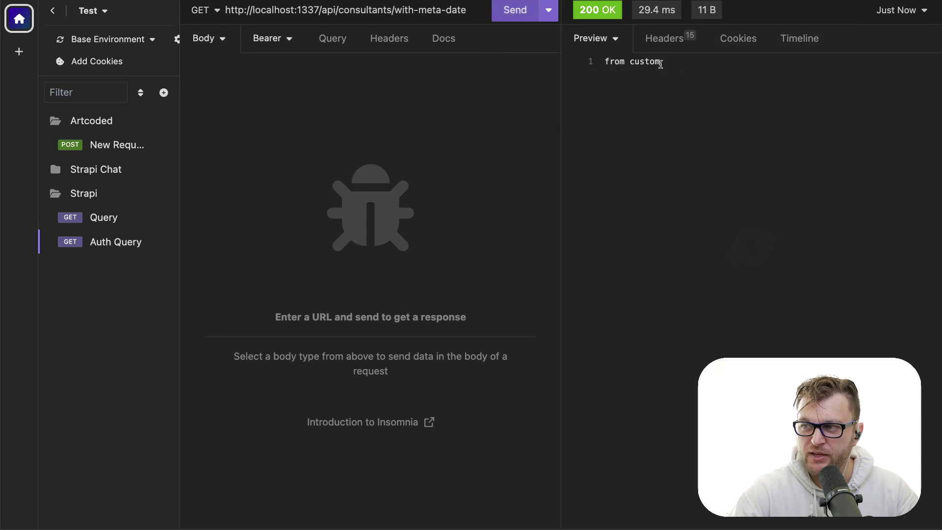
left_click_drag(662, 62, 600, 62)
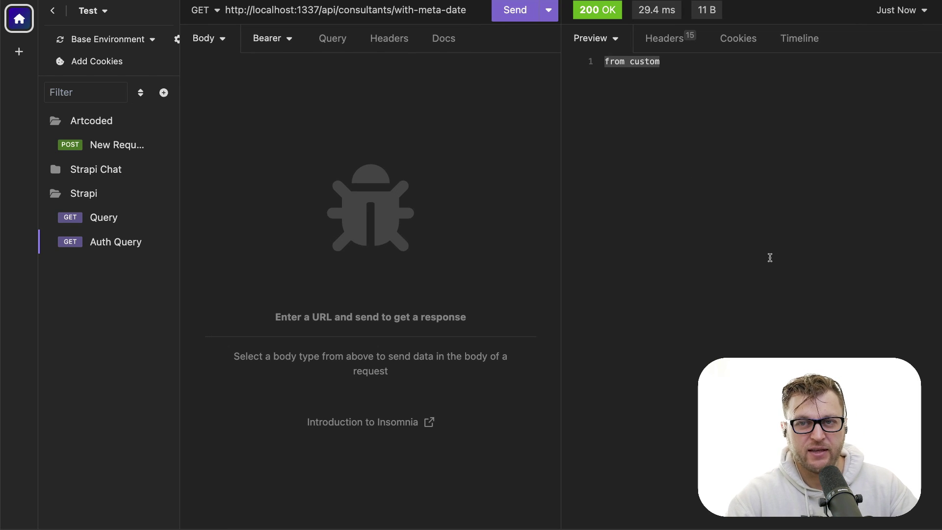